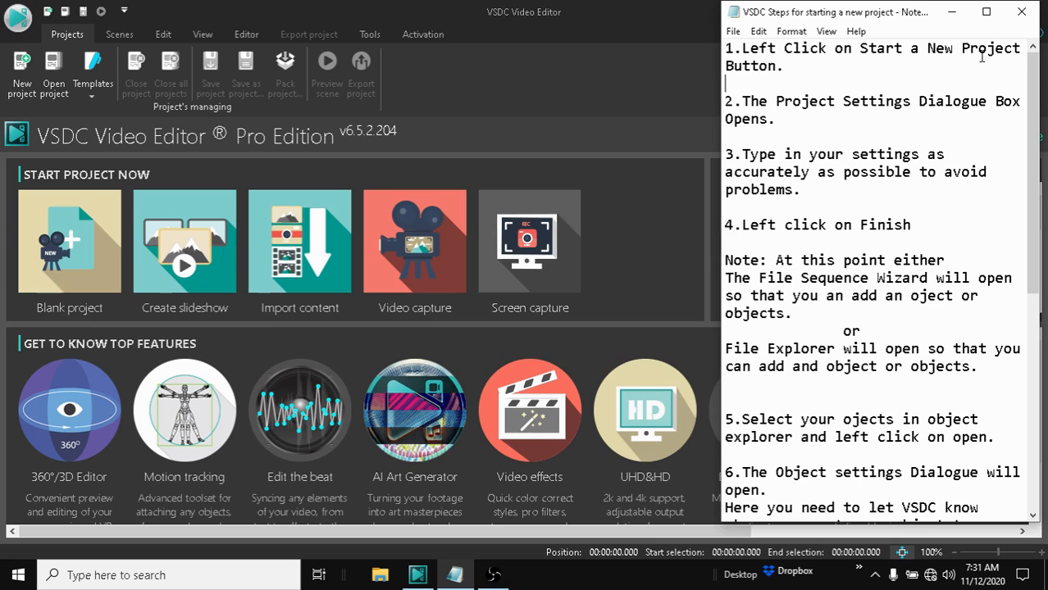
Step: Bring the Notepad instructions file forward and highlight its first instruction about starting a new project
left_click(952, 23)
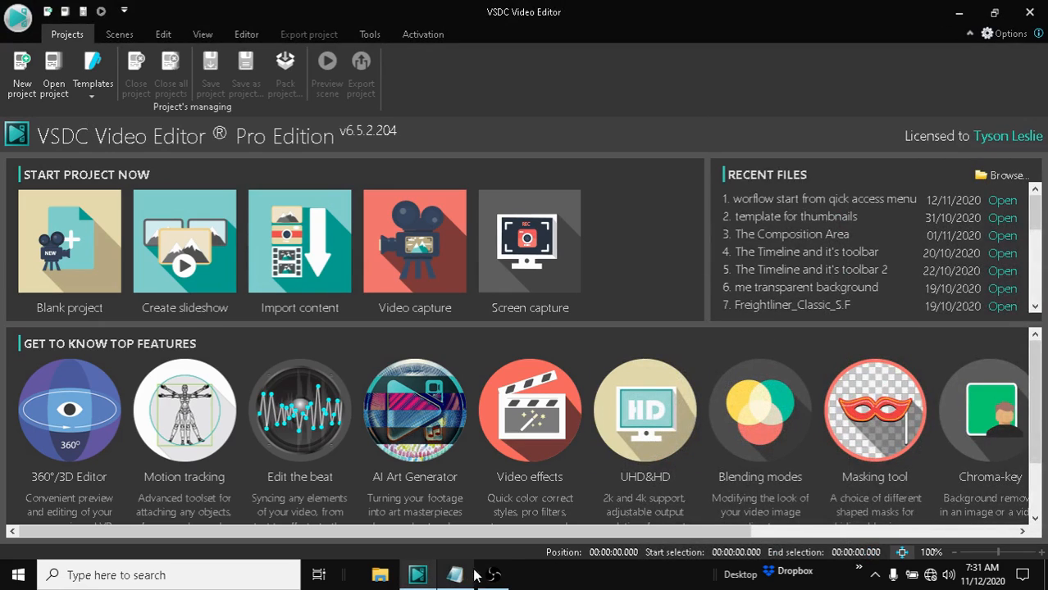
left_click(455, 574)
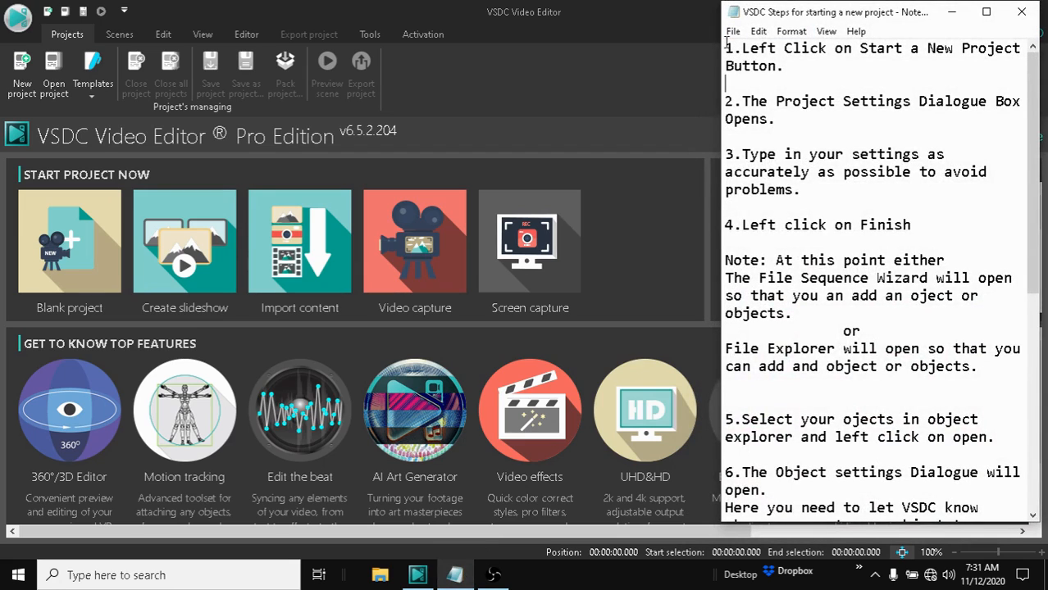
left_click_drag(724, 49, 1036, 73)
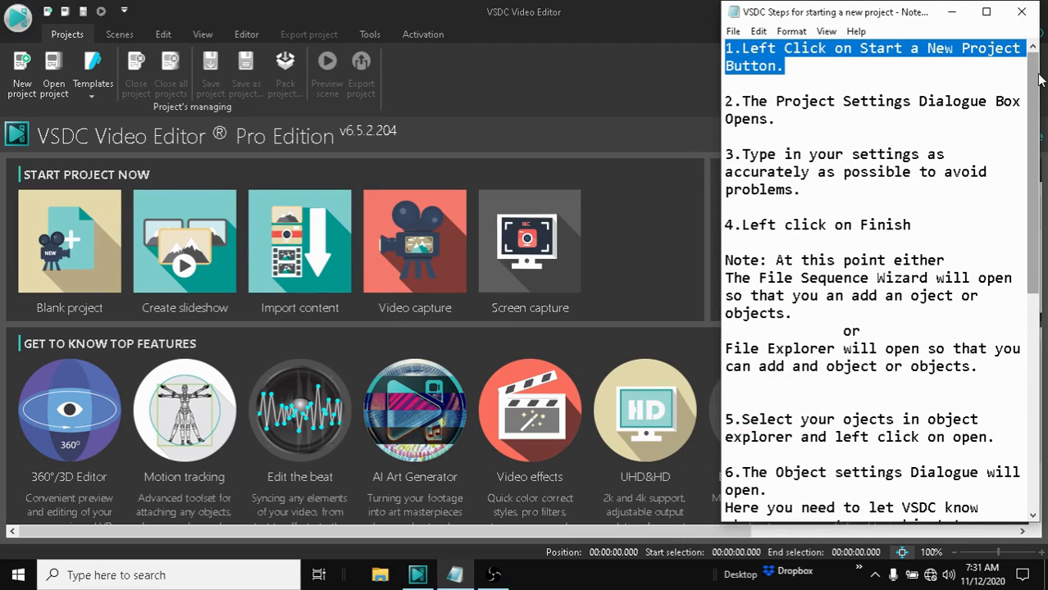
Step: Start a new blank project to open the Project's settings dialog, highlighting the matching instruction in Notepad
left_click(47, 15)
left_click_drag(725, 101, 776, 119)
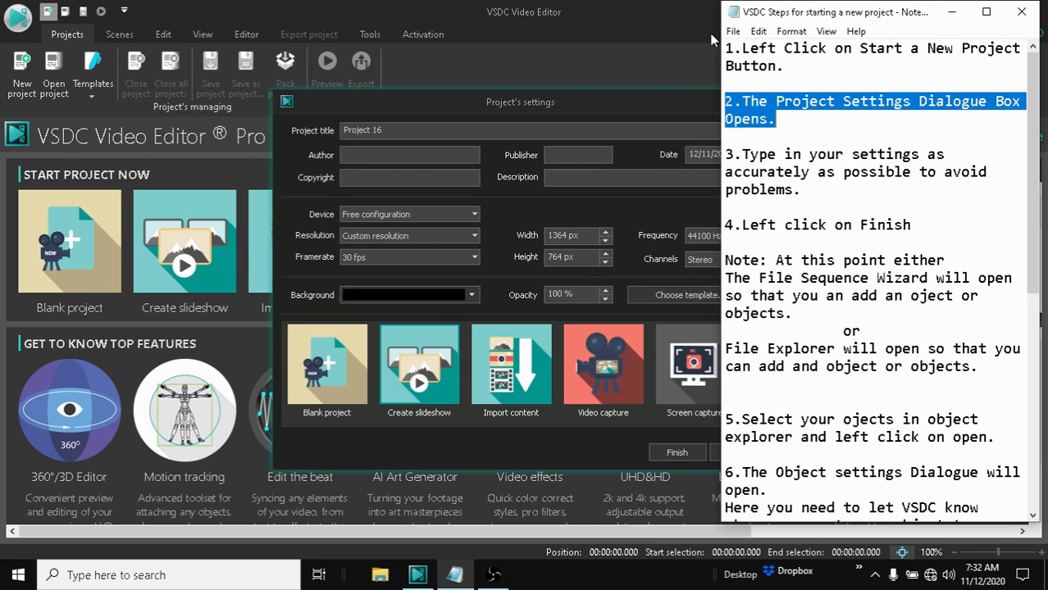
left_click(617, 22)
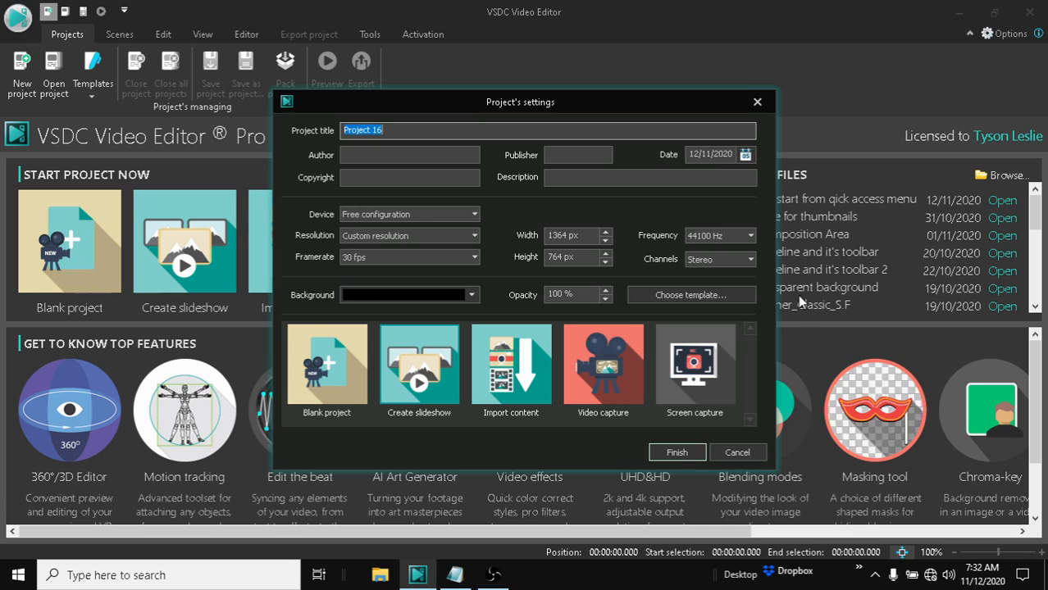
Step: Highlight the third instruction in the Notepad file about entering the project settings
left_click(456, 575)
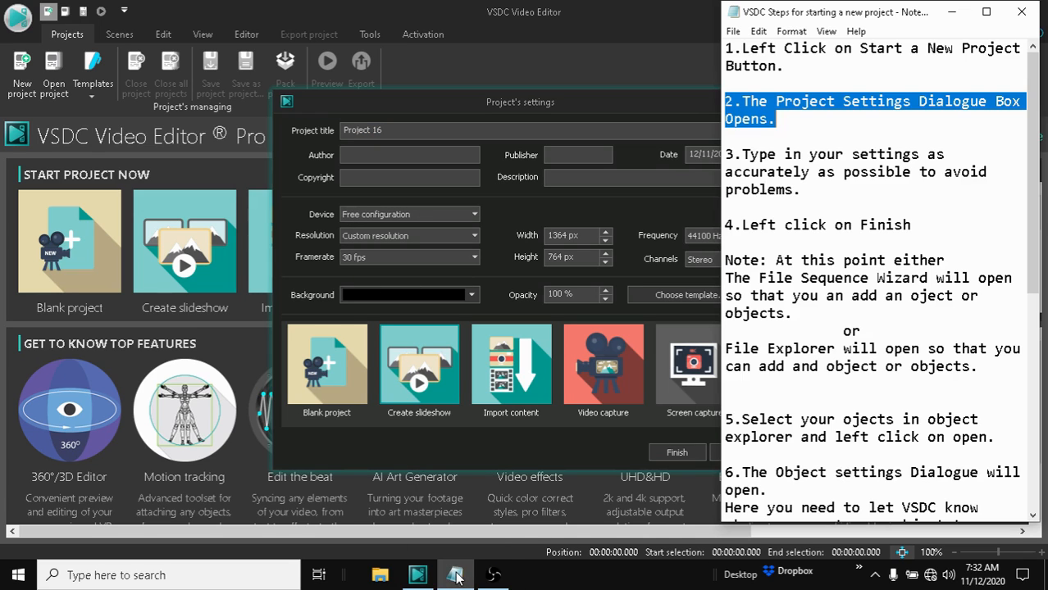
left_click(725, 155)
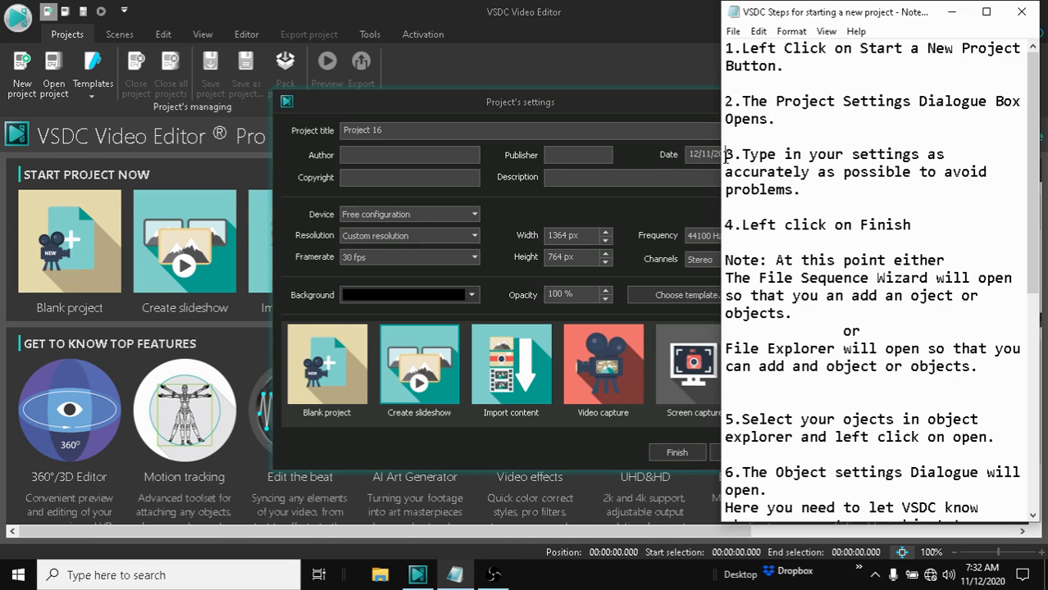
left_click_drag(725, 156, 982, 187)
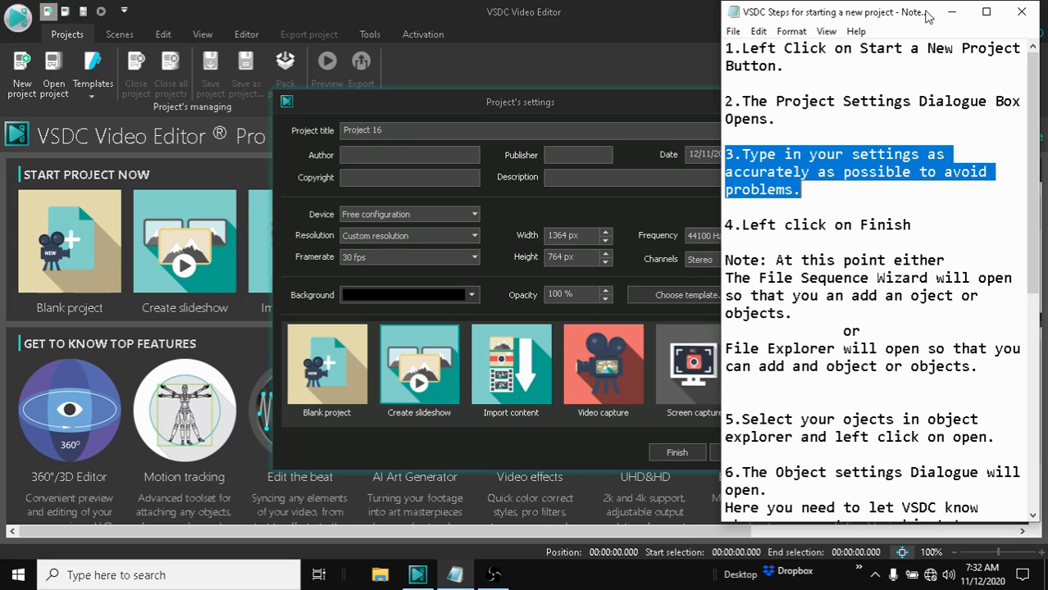
Step: Inspect the Resolution options list in the Project's settings dialog
left_click(602, 19)
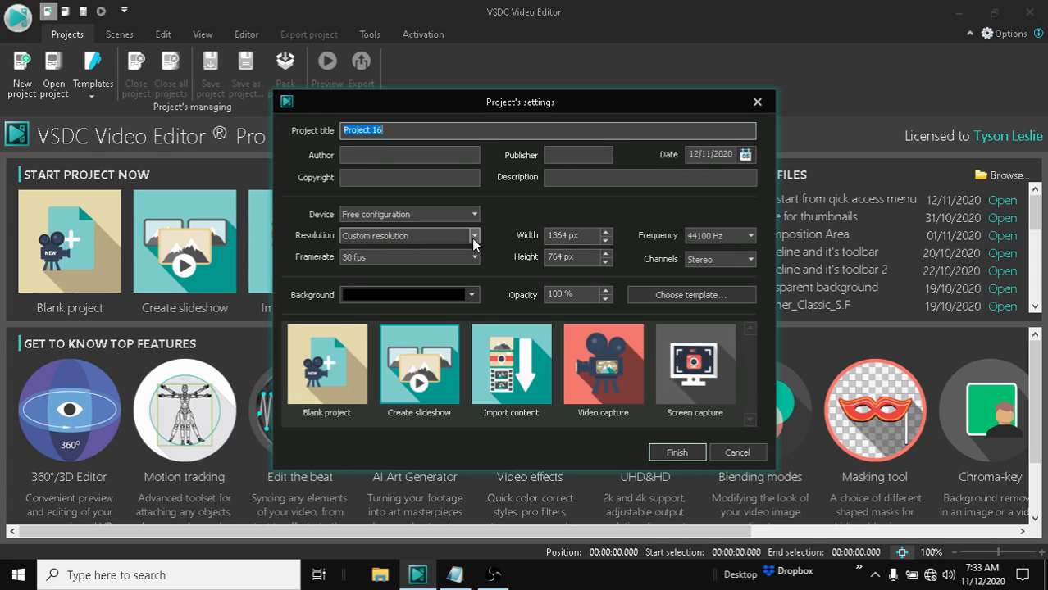
left_click(434, 235)
left_click(312, 223)
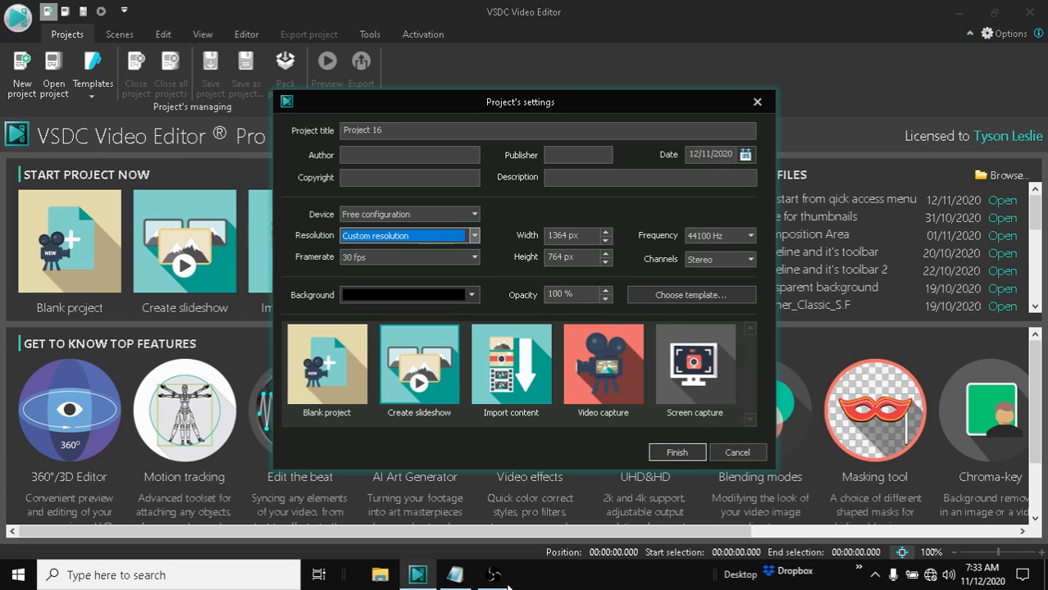
Step: Highlight the Finish instruction in Notepad and confirm the project settings to create the project
left_click(453, 577)
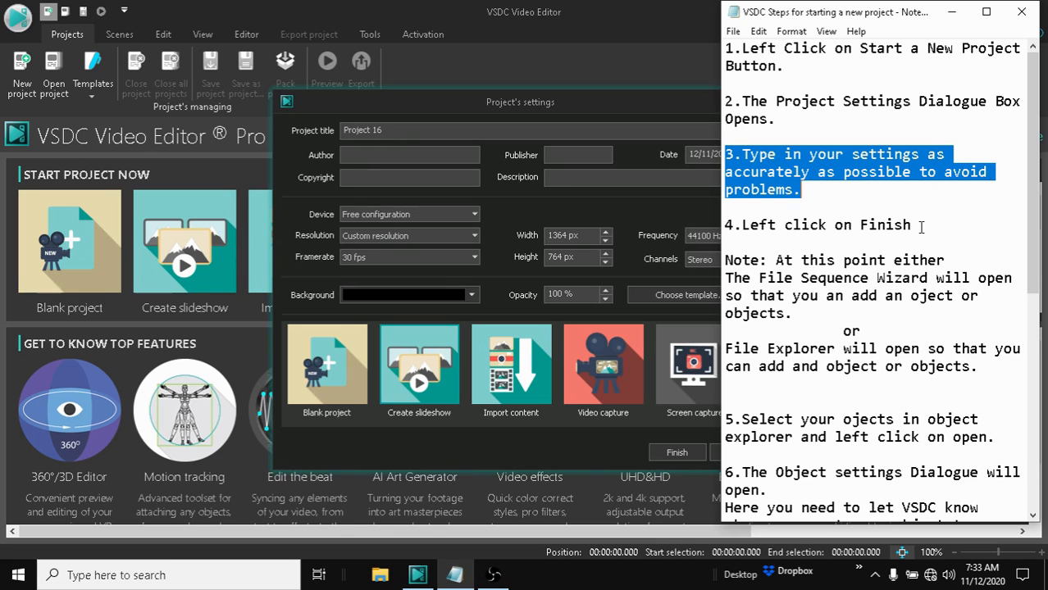
left_click_drag(920, 227, 703, 230)
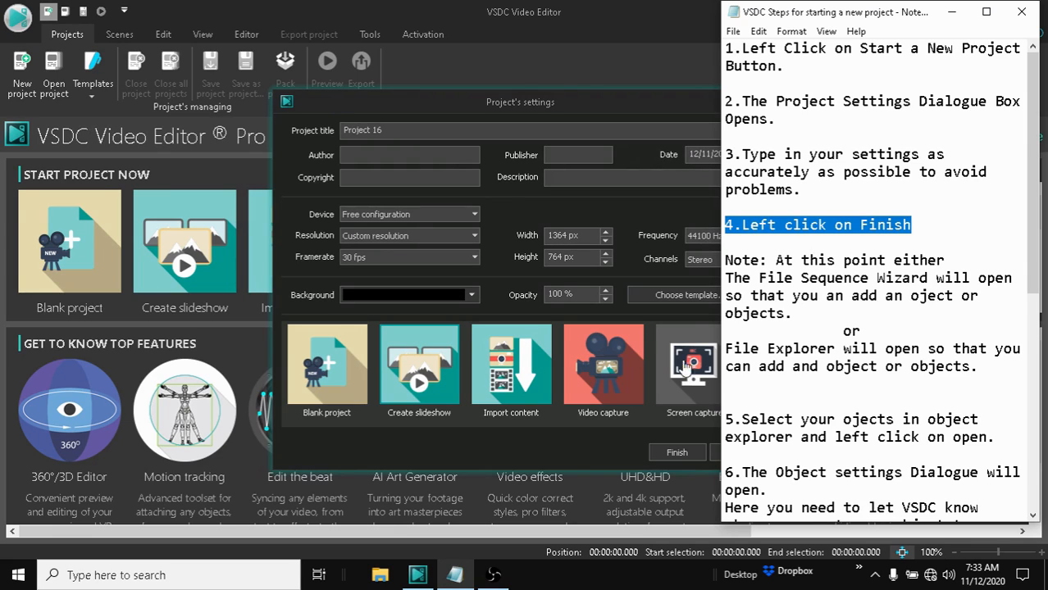
left_click(678, 453)
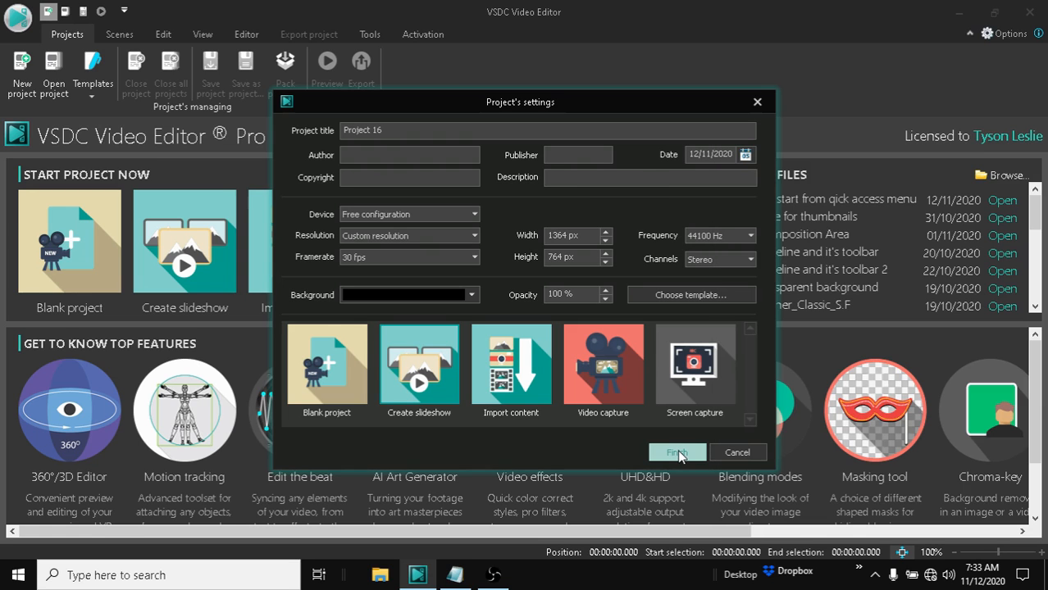
left_click(677, 452)
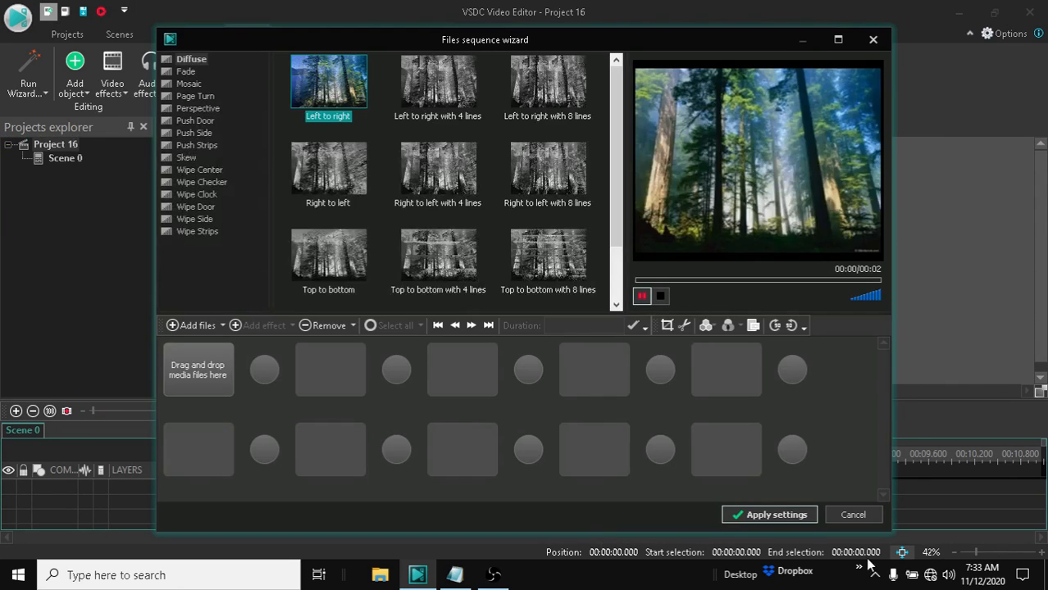
Step: Cancel the Files sequence wizard to reach the empty editor
left_click(457, 576)
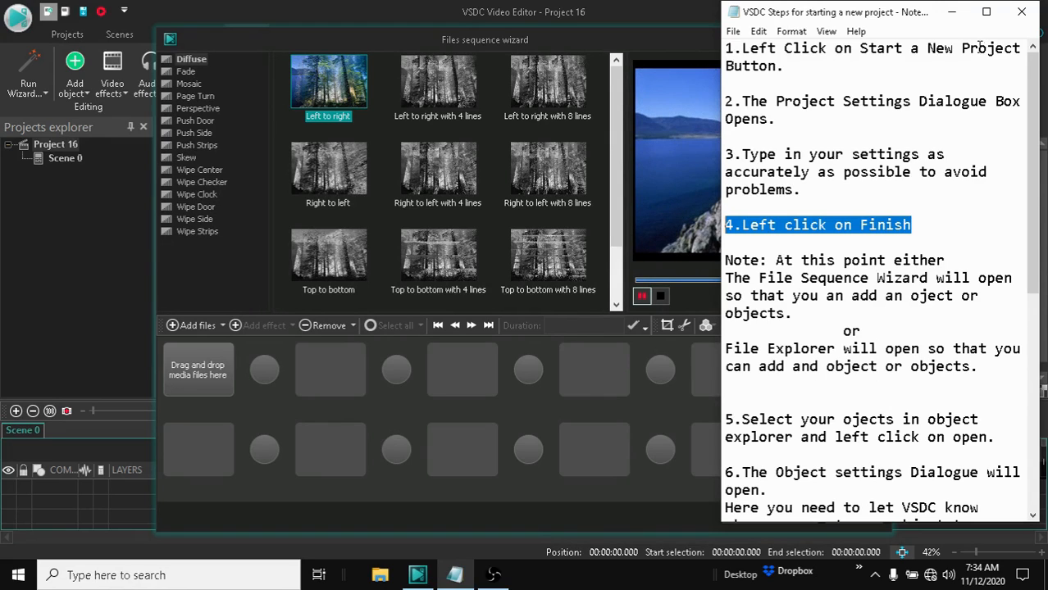
left_click(952, 16)
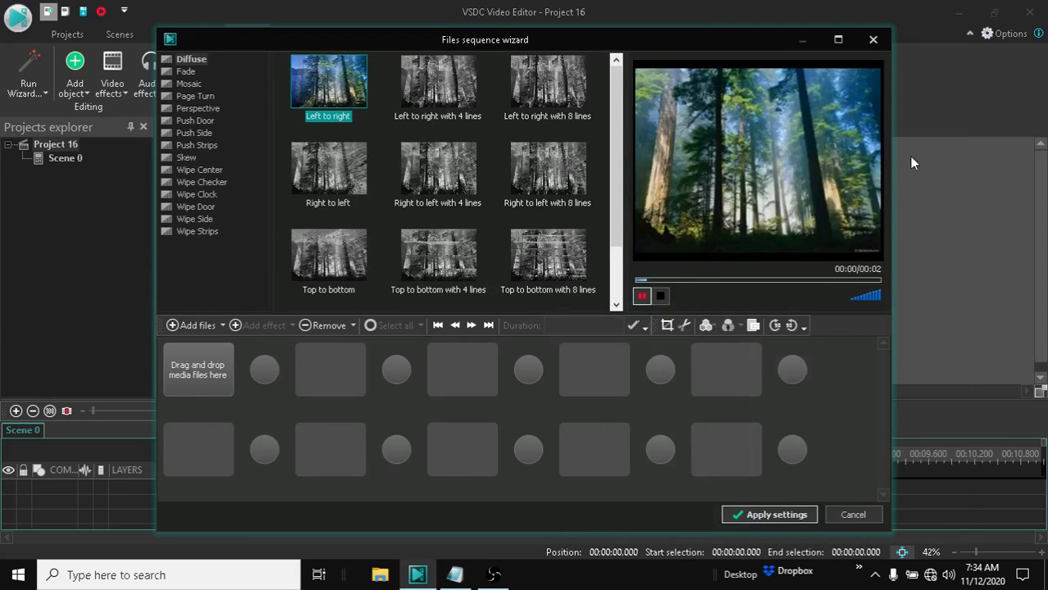
left_click(841, 515)
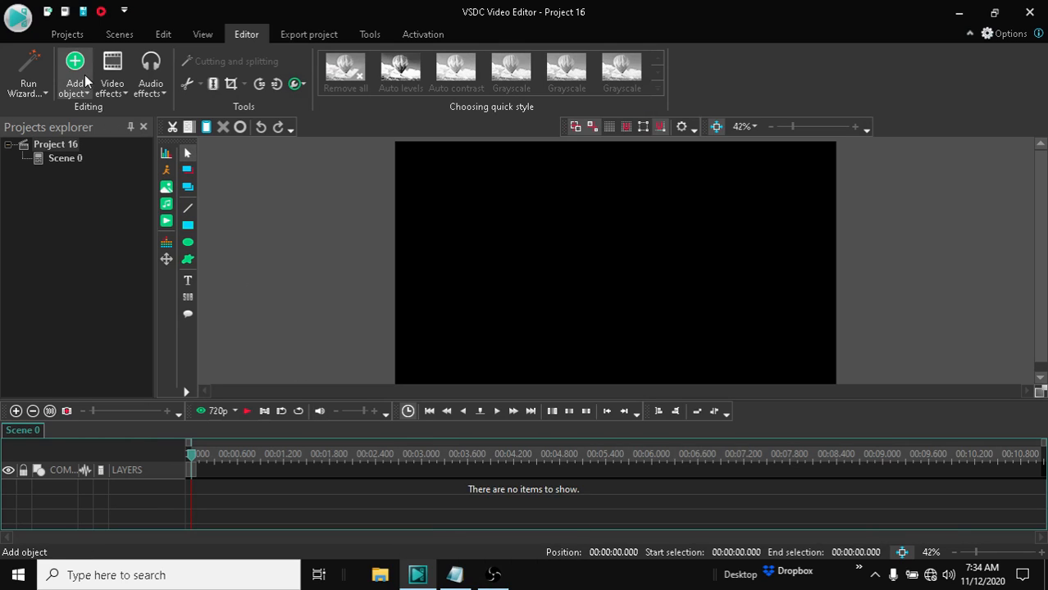
Step: Scroll further through the instructions in the Notepad file
left_click(455, 574)
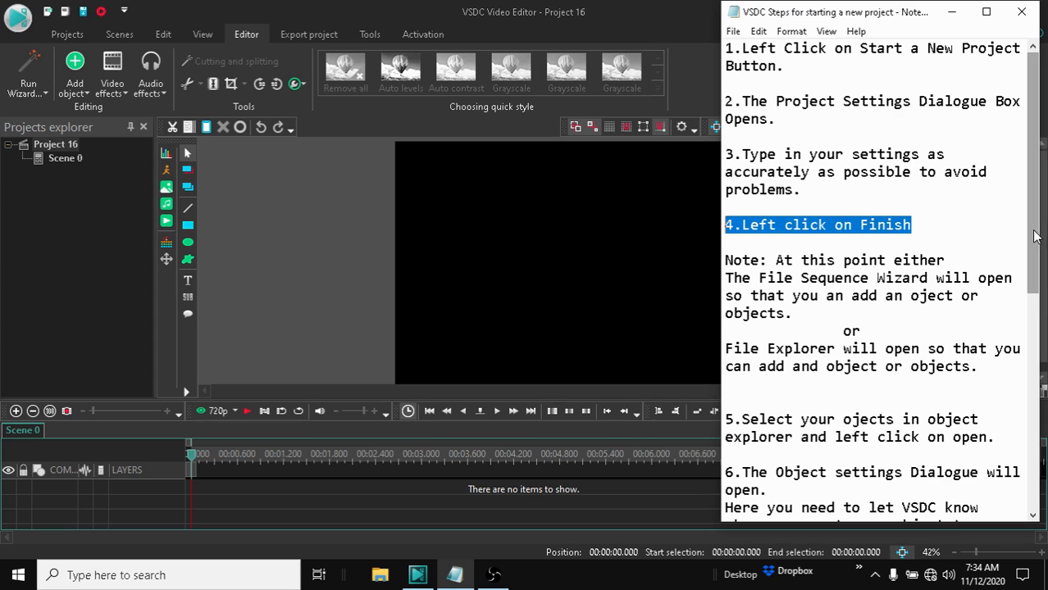
scroll(1035, 236, "down", 2)
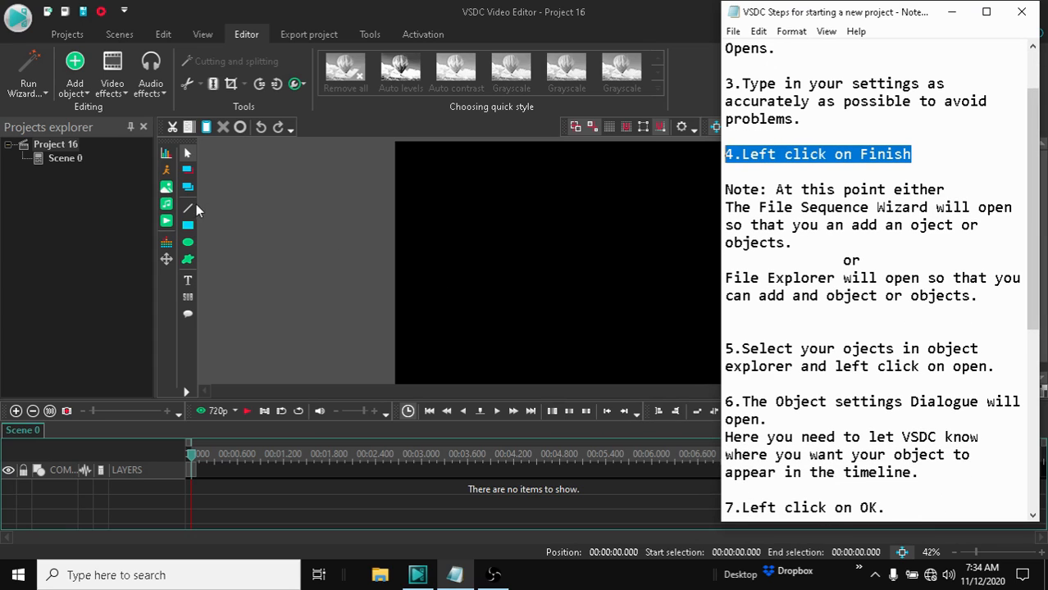
left_click(954, 13)
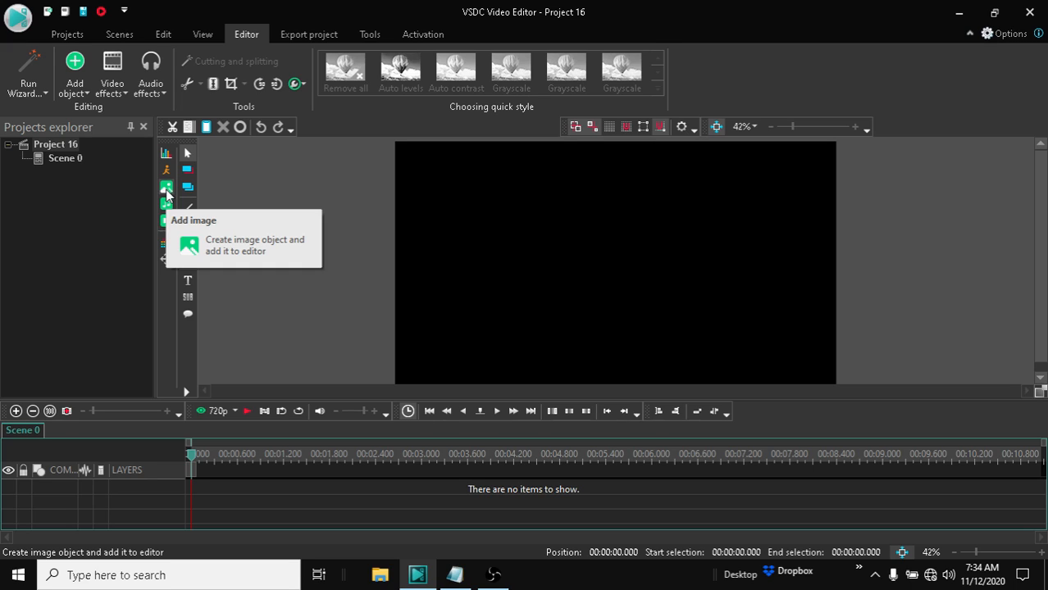
Step: Add an image object, choosing the Pro Scn Obj picture from the png images folder
left_click(166, 188)
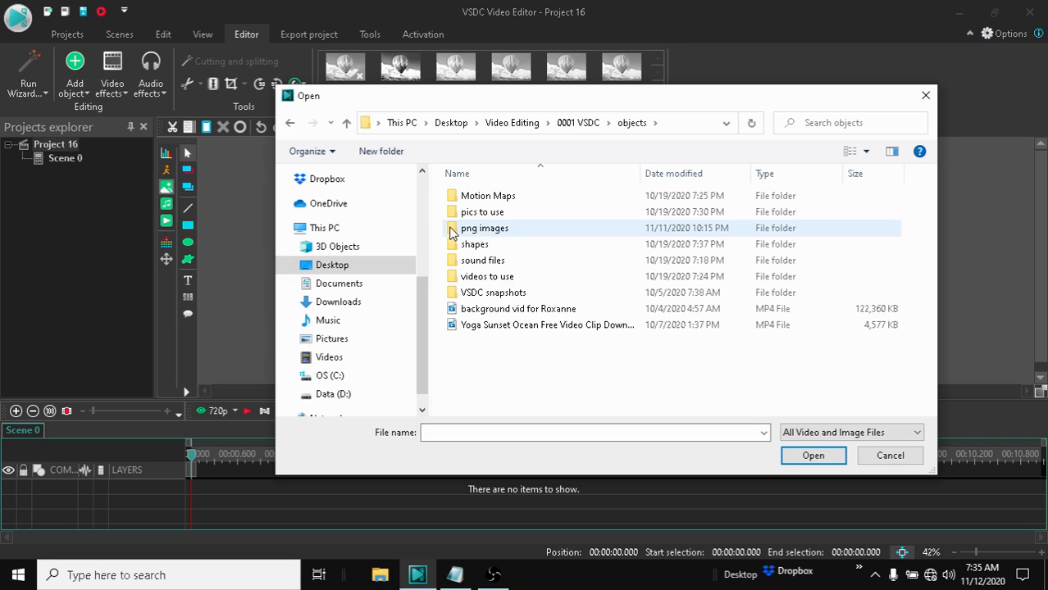
double_click(451, 230)
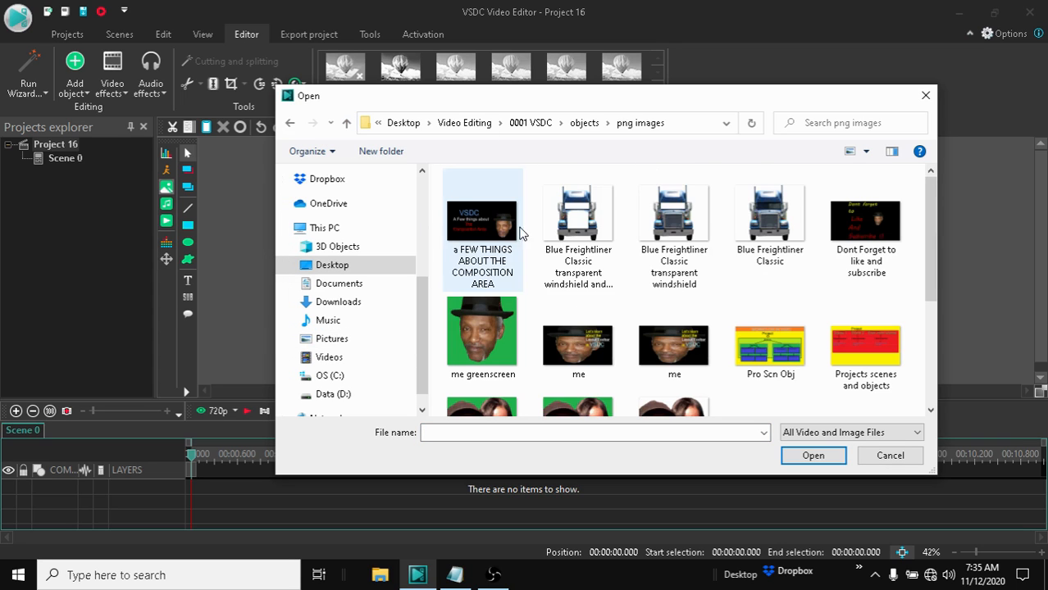
double_click(779, 353)
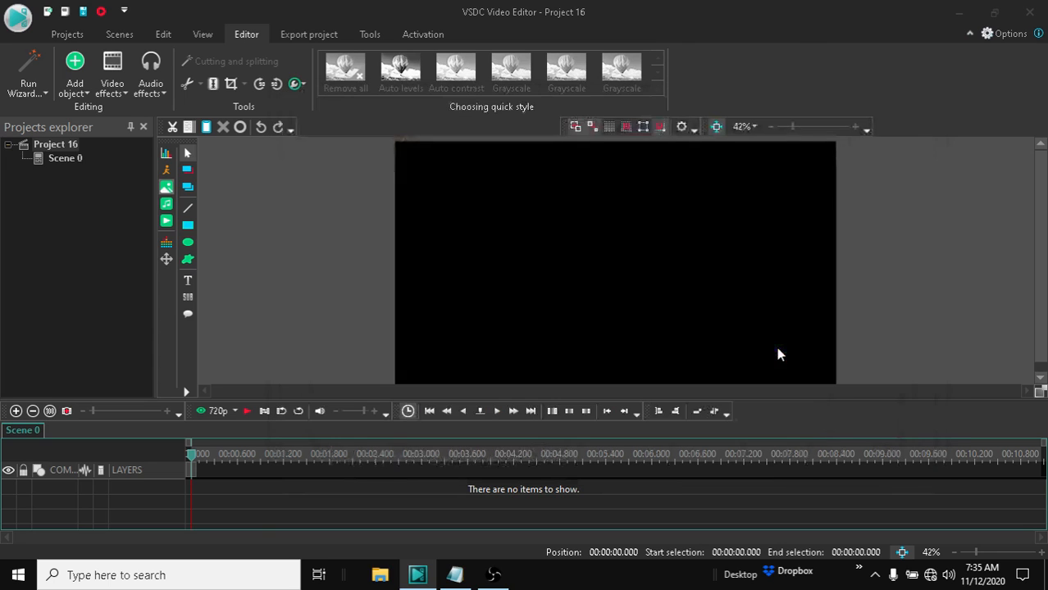
left_click_drag(757, 358, 757, 358)
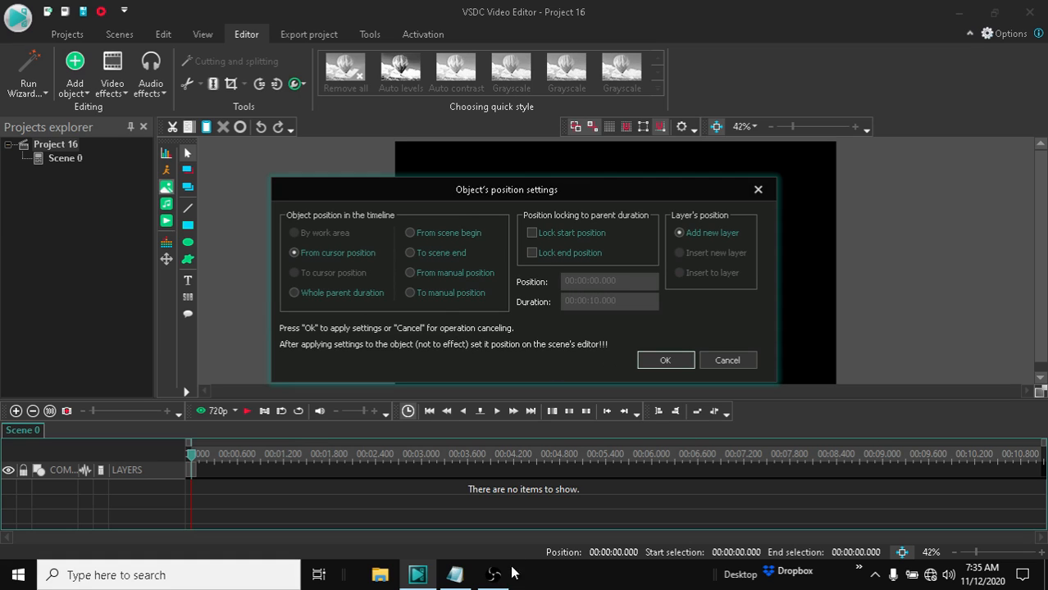
Step: Highlight instruction 6 in Notepad and accept the object's position settings with From cursor position and Add new layer
left_click(455, 575)
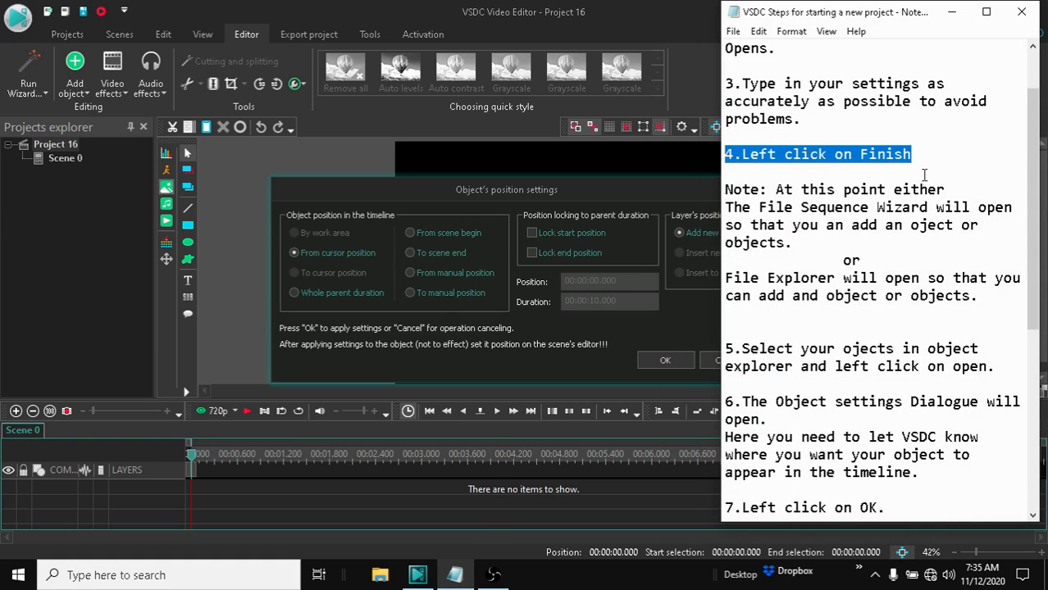
scroll(754, 335, "down", 2)
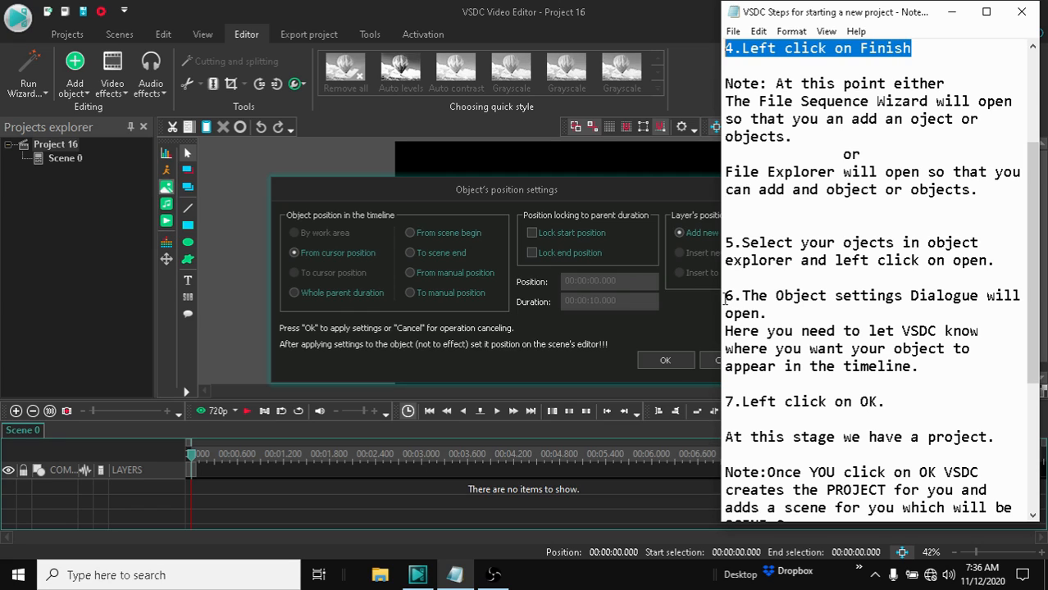
left_click_drag(724, 301, 1017, 370)
left_click(364, 243)
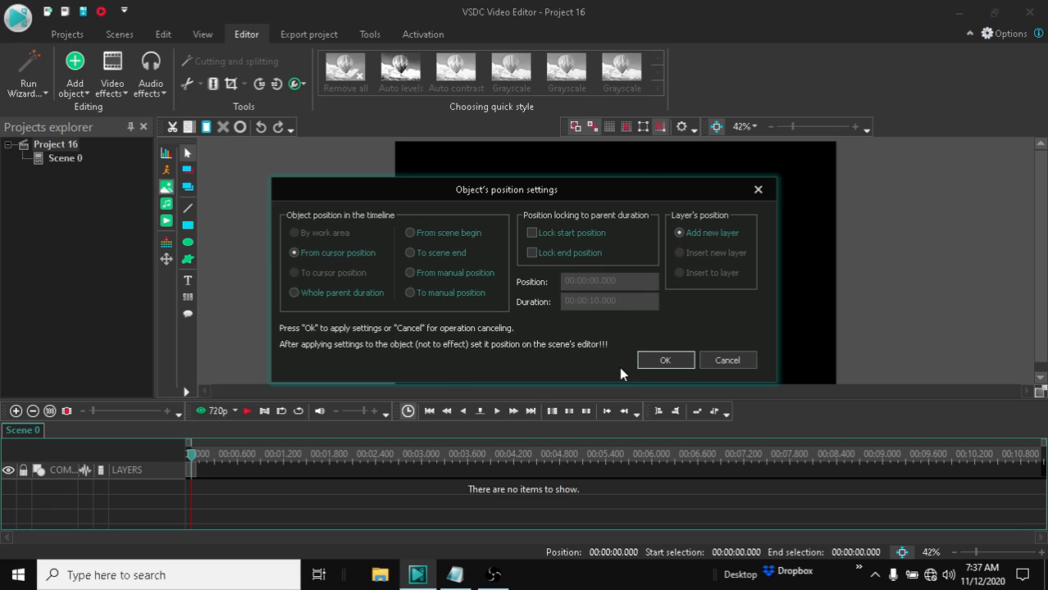
left_click(666, 360)
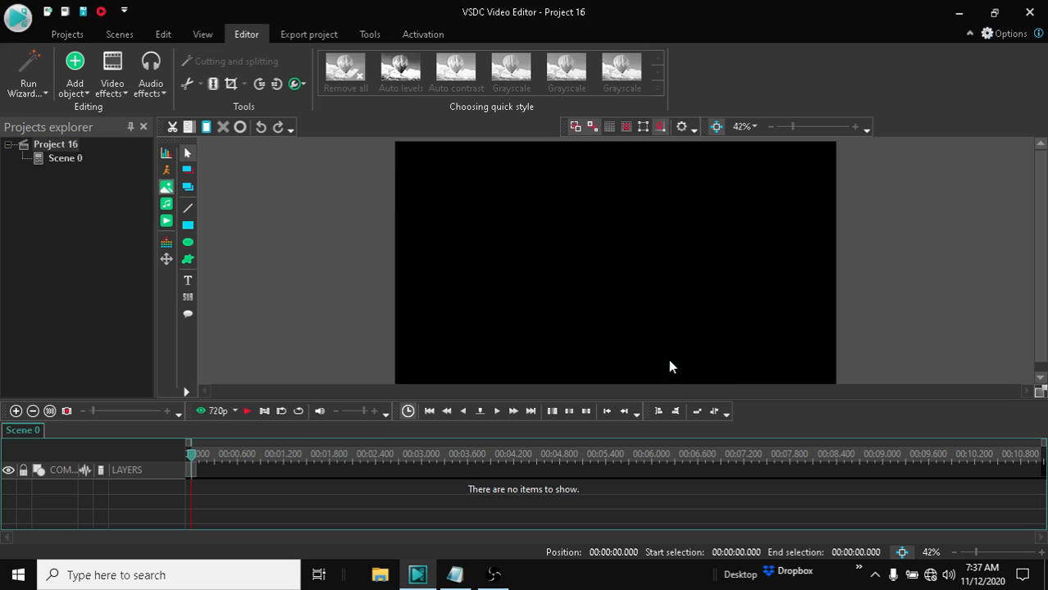
Step: Highlight the remaining instructions and the closing note in the Notepad file, then minimize it
left_click(456, 574)
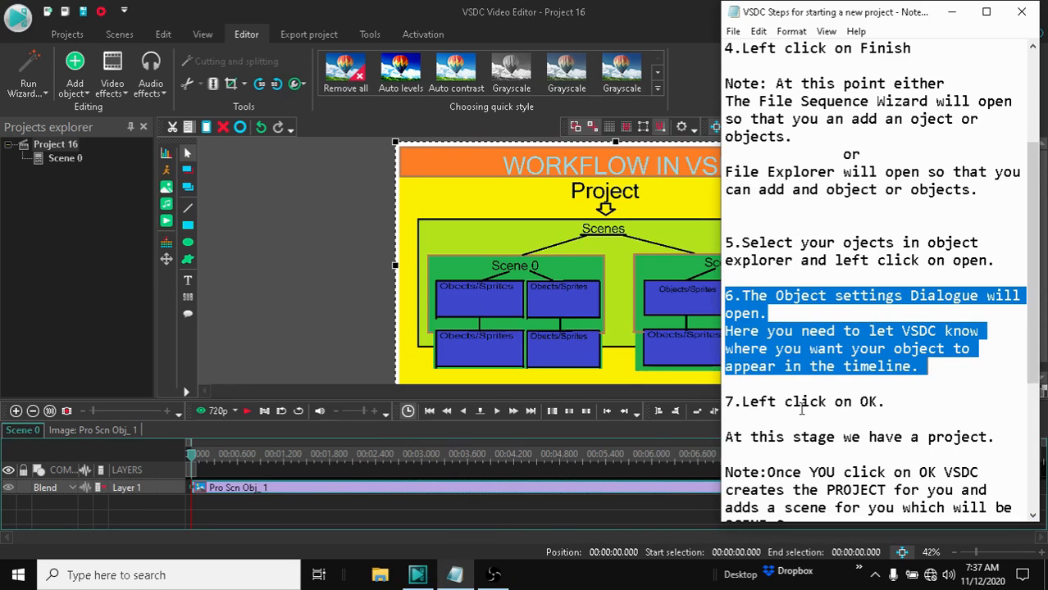
left_click_drag(887, 401, 720, 405)
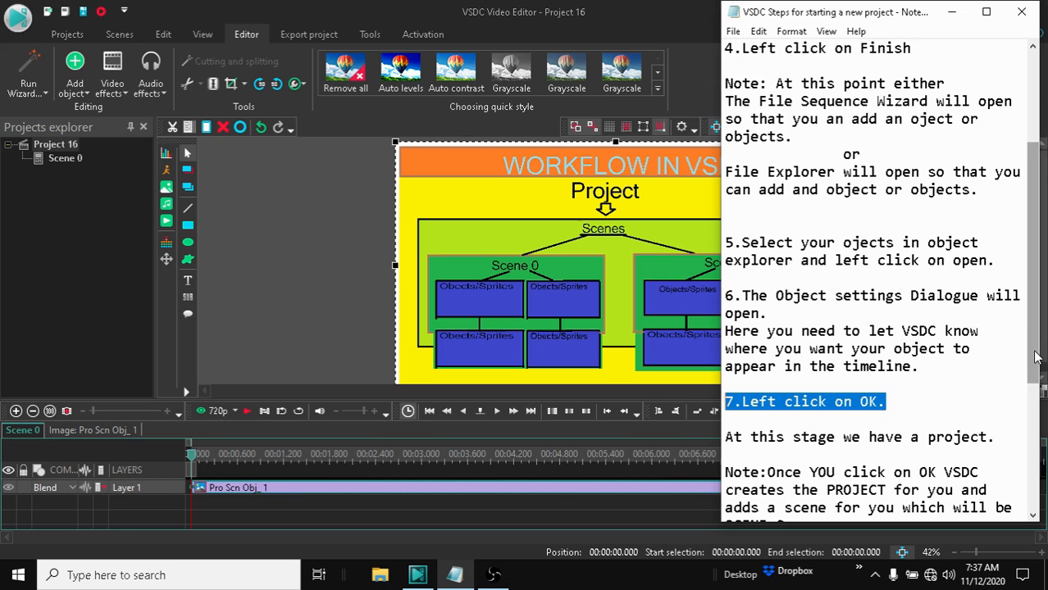
left_click_drag(1037, 364, 1042, 455)
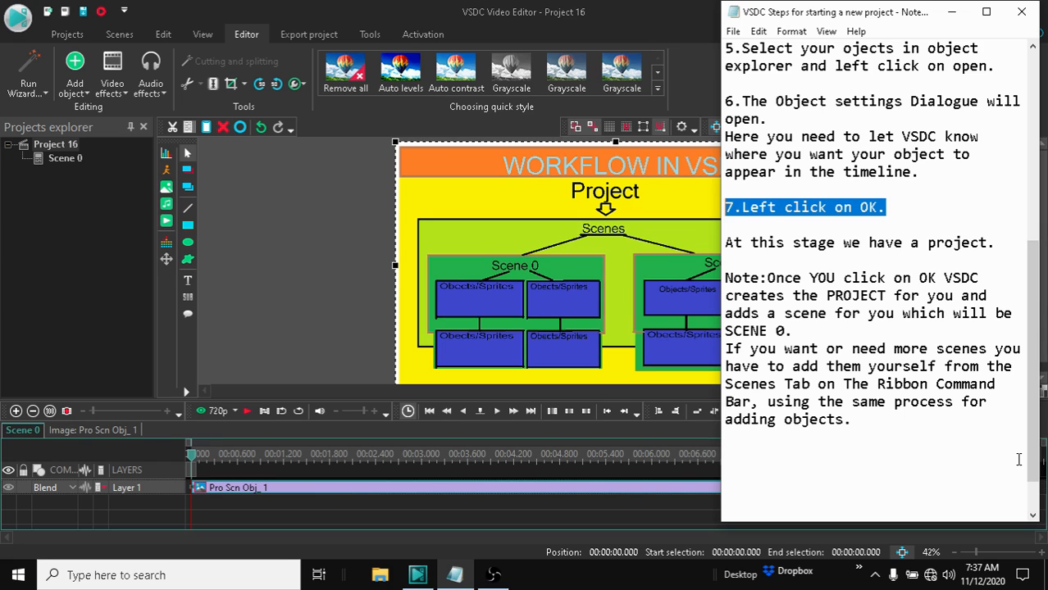
left_click(729, 279)
key("ctrl+shift+End")
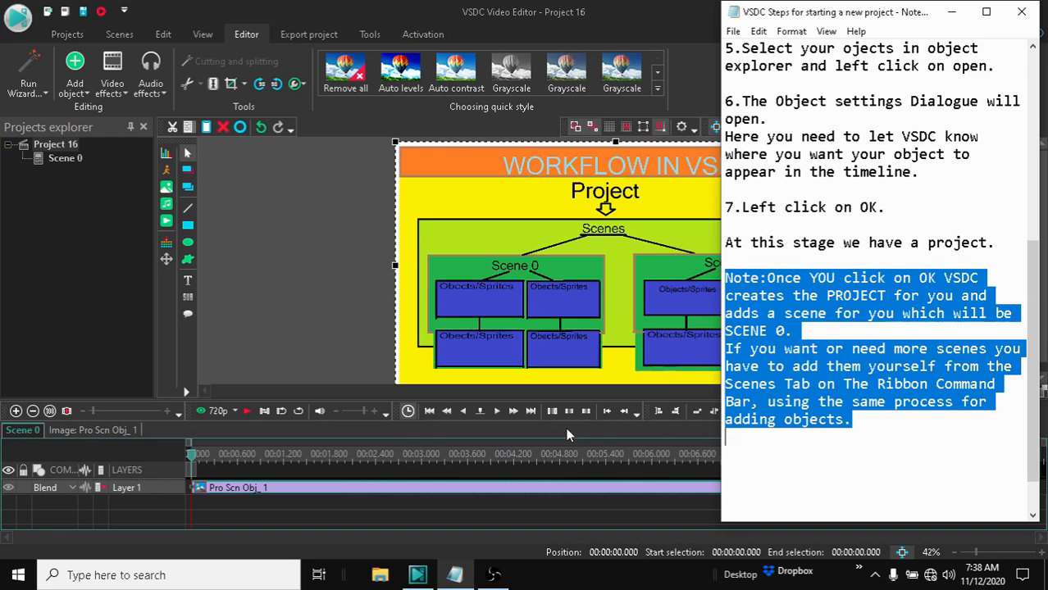
left_click(951, 11)
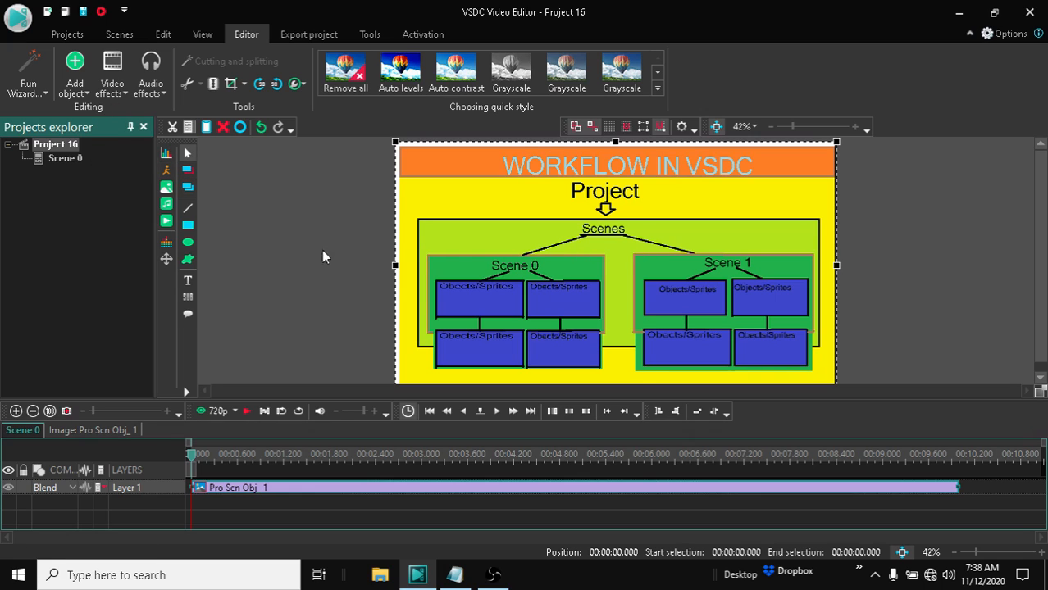
Step: Browse the Scenes and Projects ribbon tabs
left_click(126, 37)
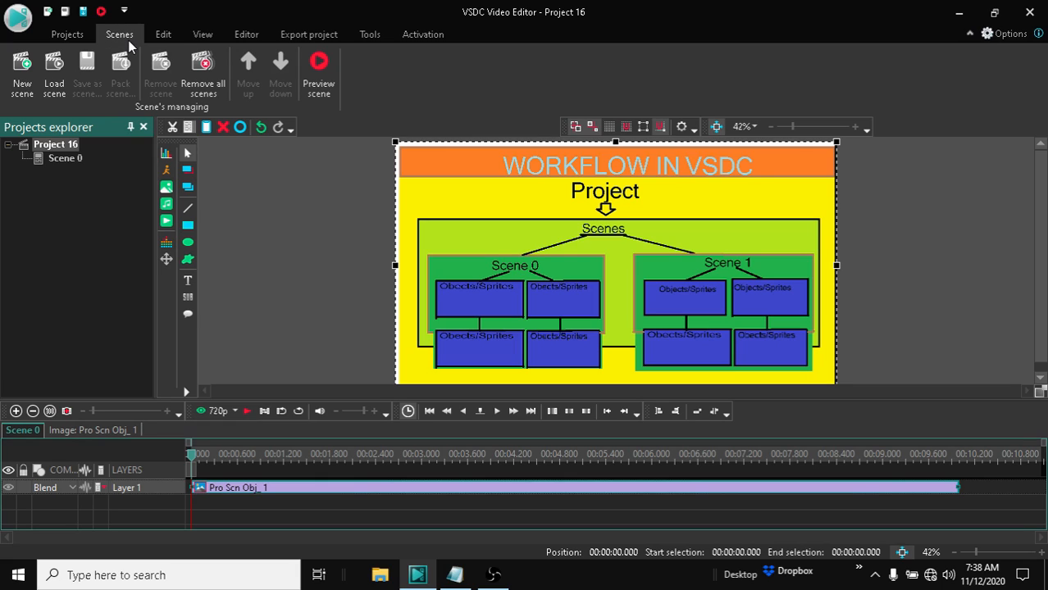
left_click(78, 35)
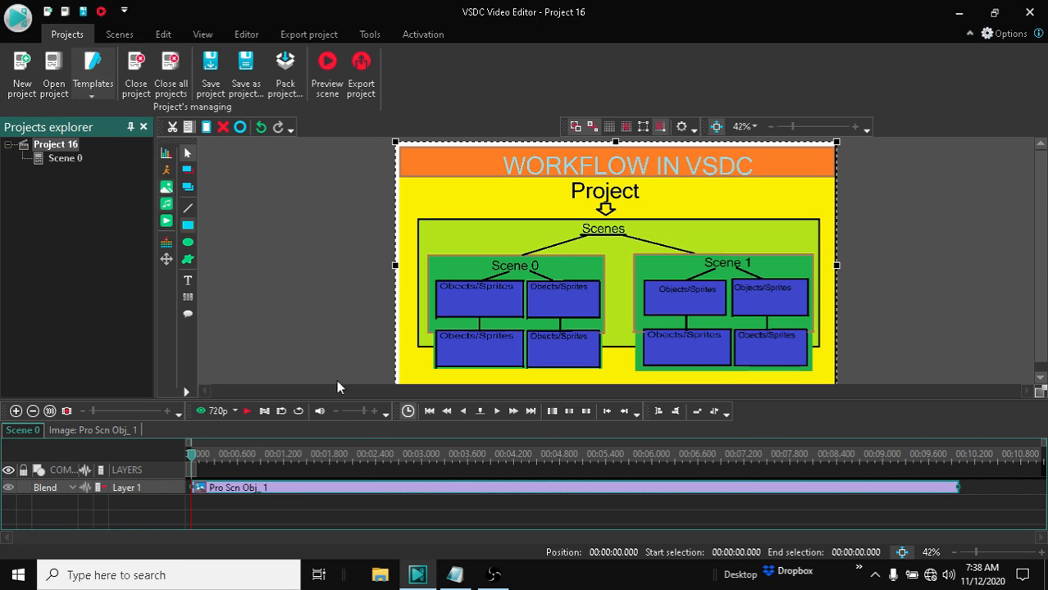
Step: Glance at the Notepad notes, return to the editor, and open the Pro Scn Obj_ 1 image object's own timeline
left_click(492, 537)
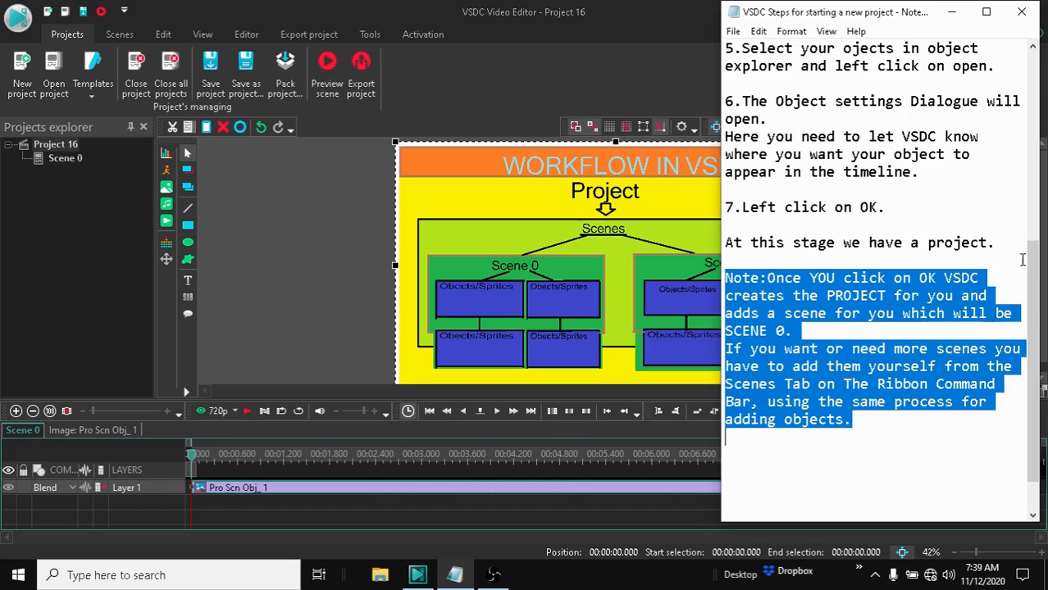
left_click(402, 237)
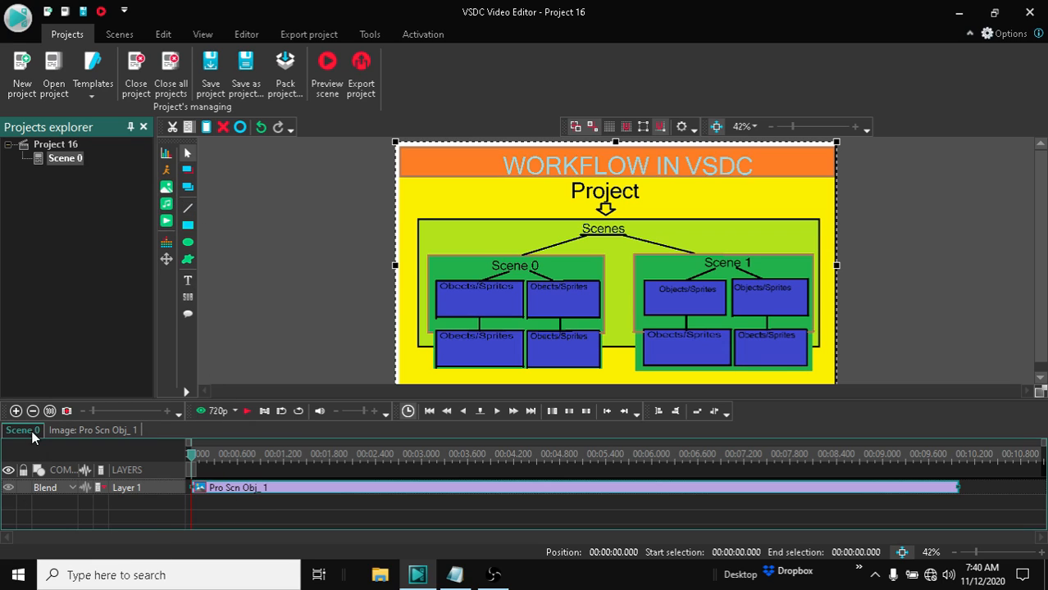
double_click(246, 492)
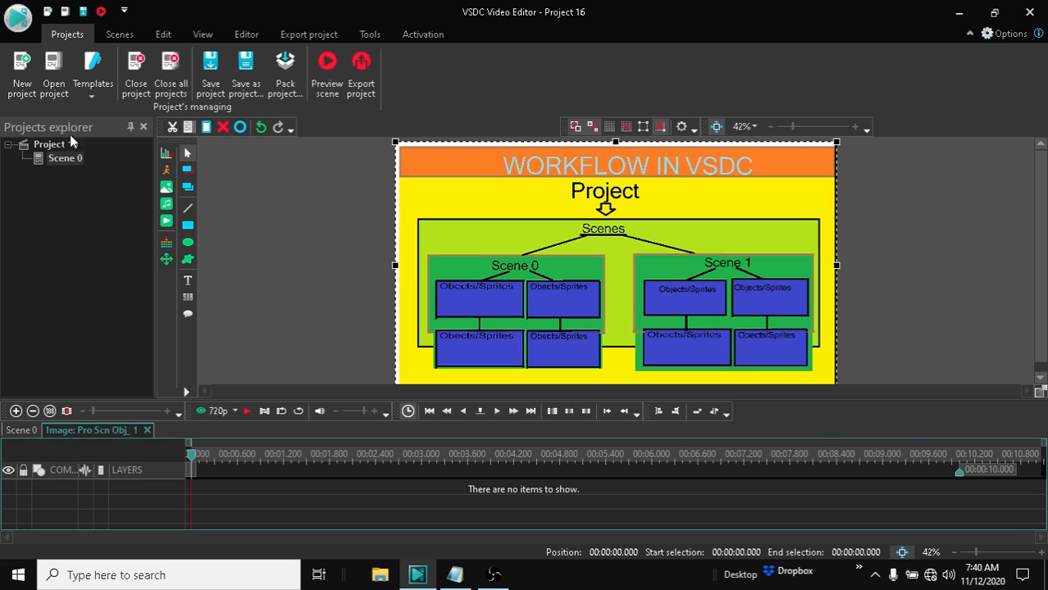
Step: Show the Objects explorer window, move it across the editor, and close it again
left_click(200, 36)
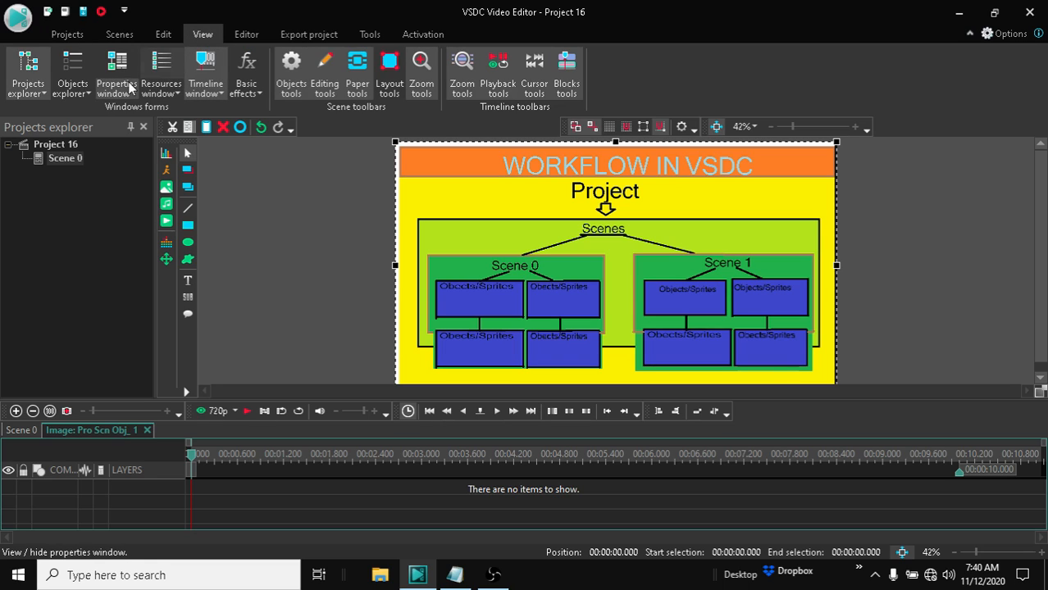
left_click(67, 92)
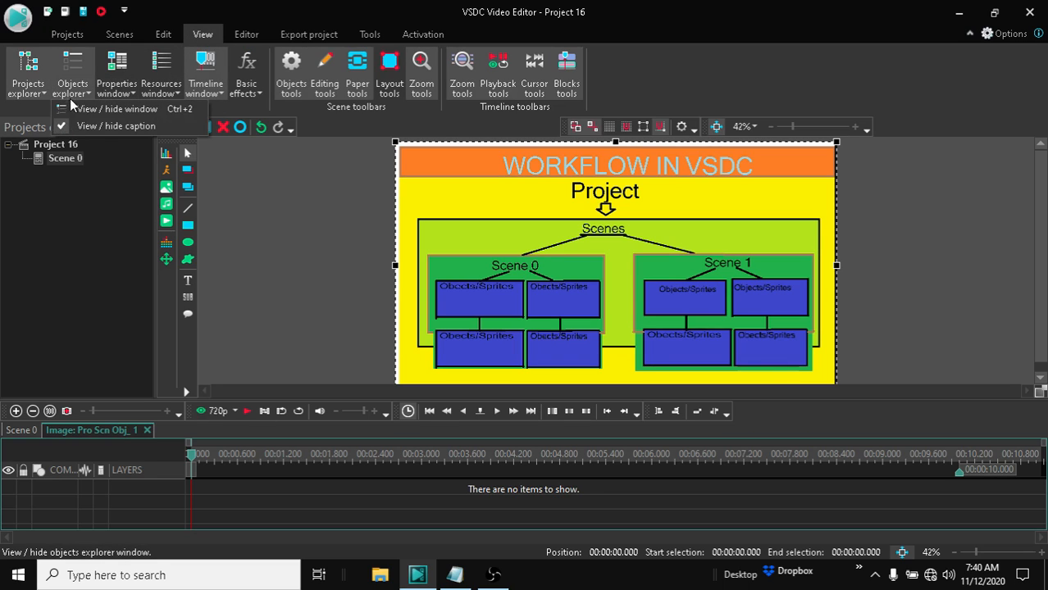
left_click(74, 108)
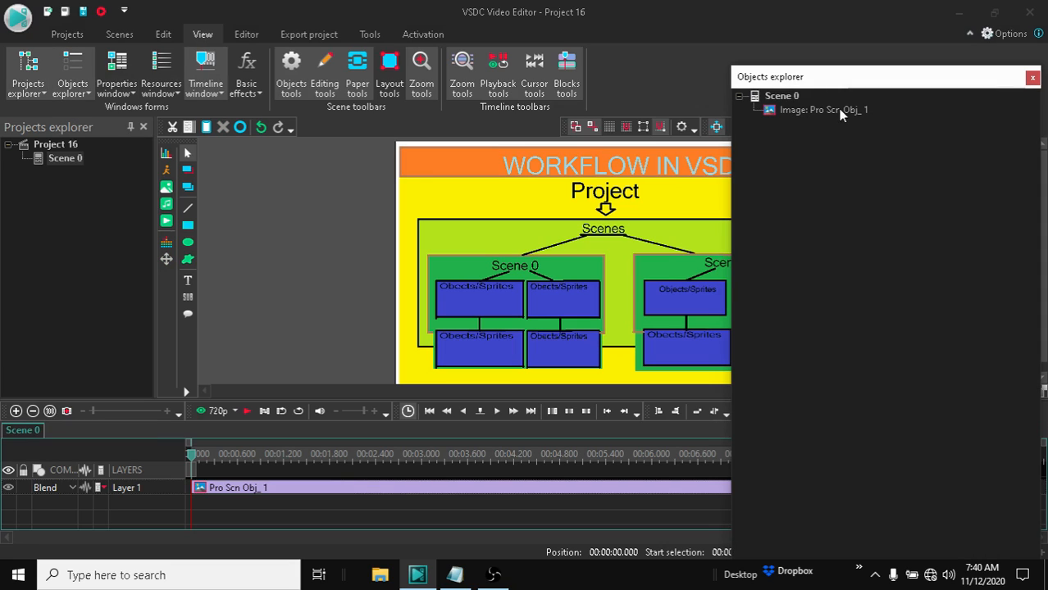
left_click_drag(847, 84, 752, 108)
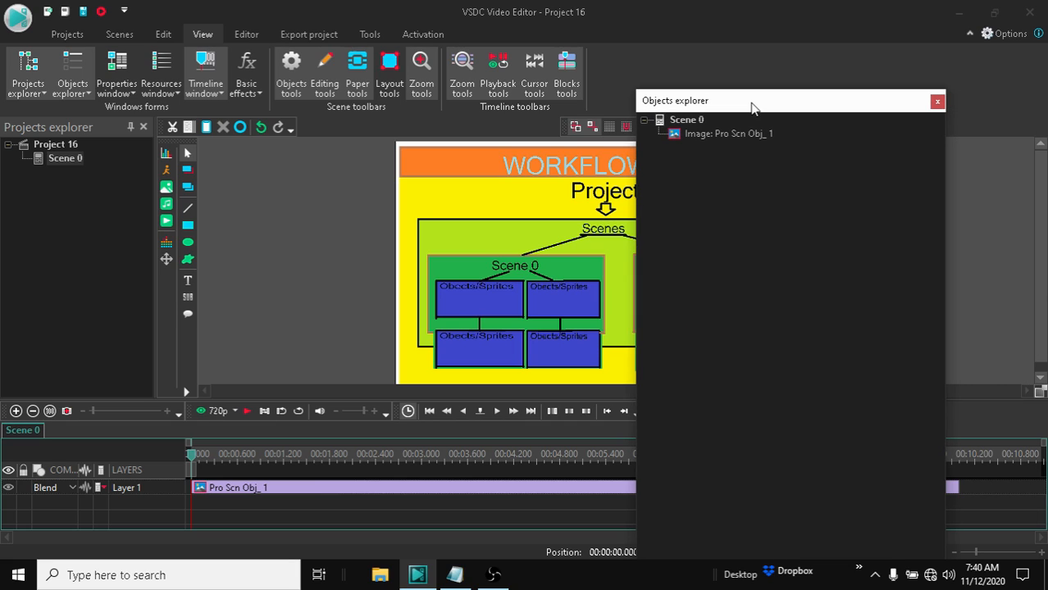
left_click(936, 102)
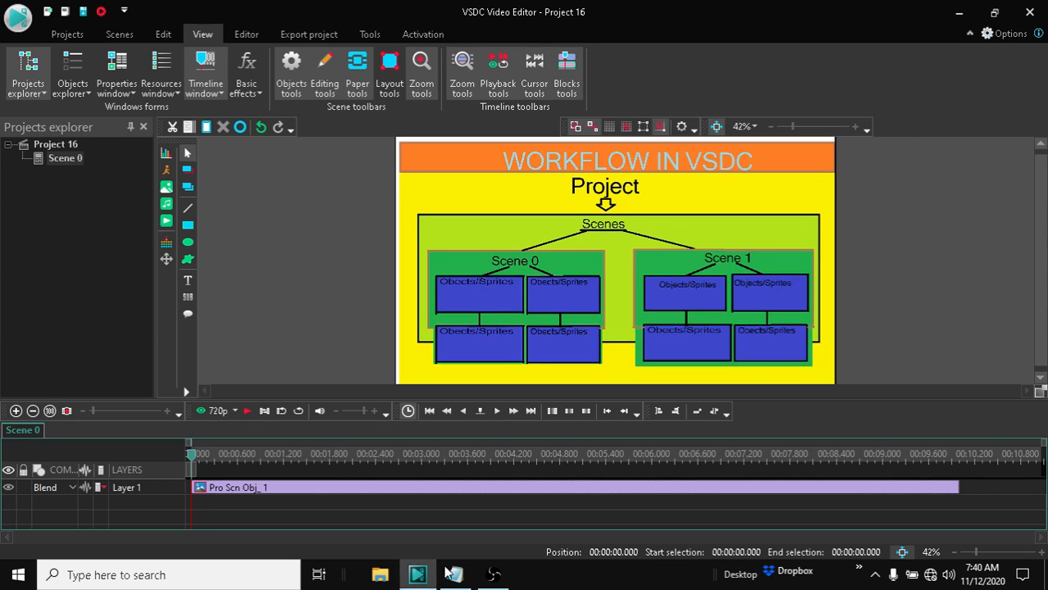
Step: Switch back to the Notepad notes and clear the text selection
mouse_move(457, 572)
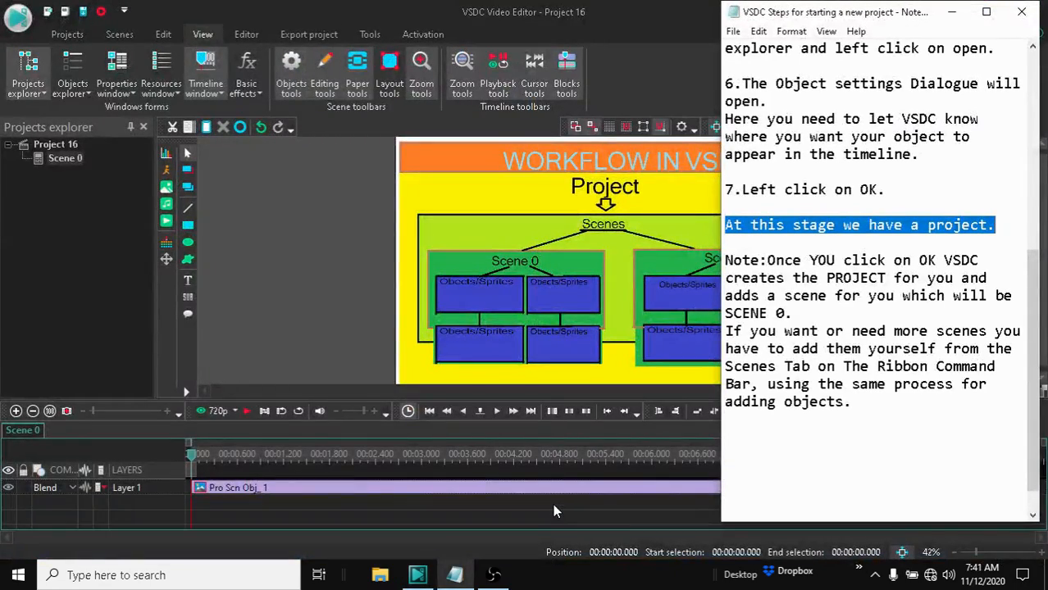
left_click(842, 438)
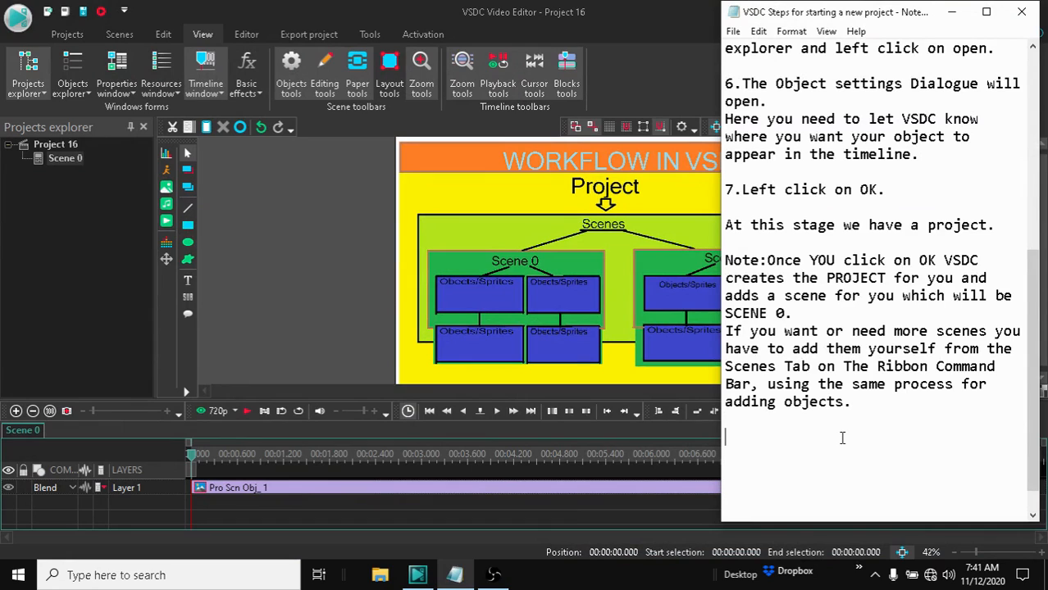